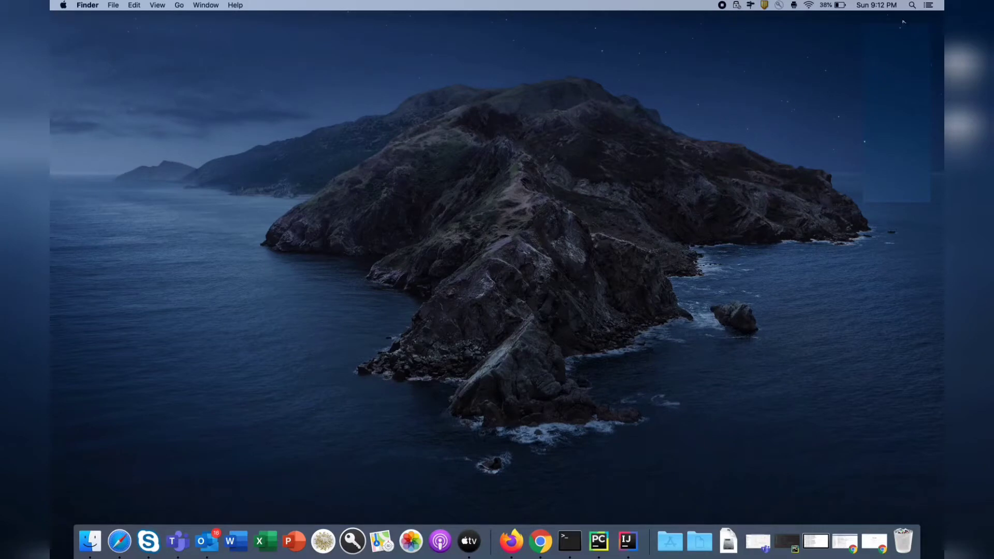
Step: Search the App Store for xcode, then start and stop its Xcode download
left_click(911, 5)
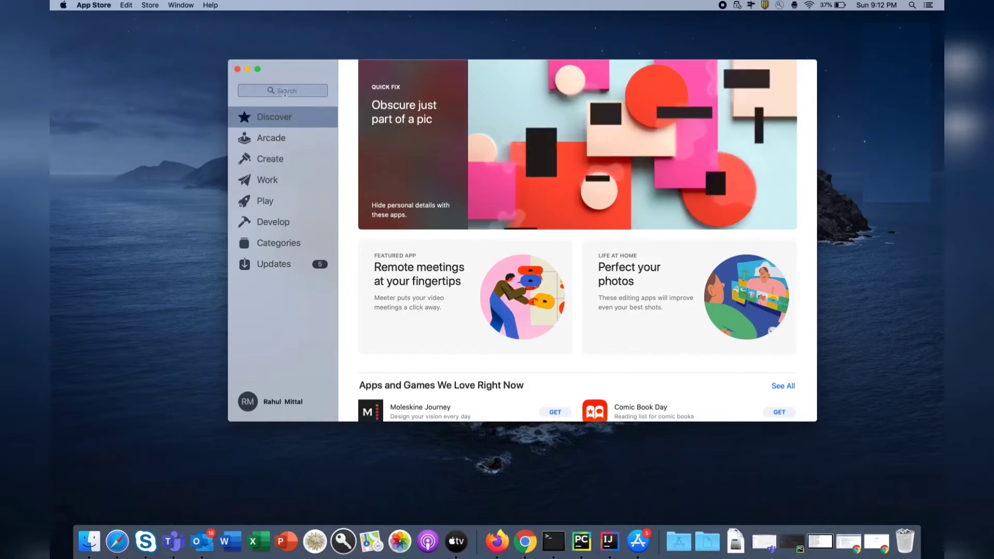
left_click(285, 91)
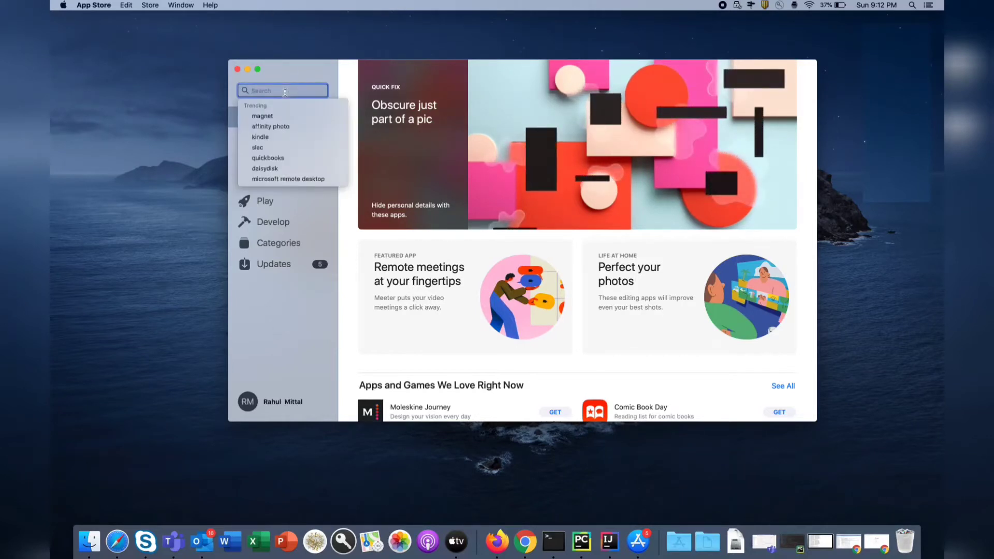
type("xcode")
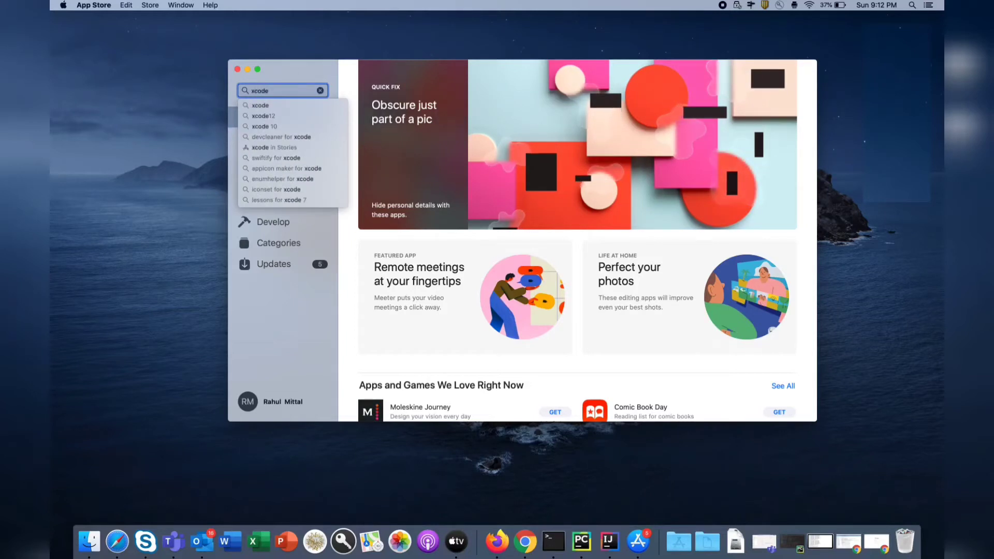
key("Return")
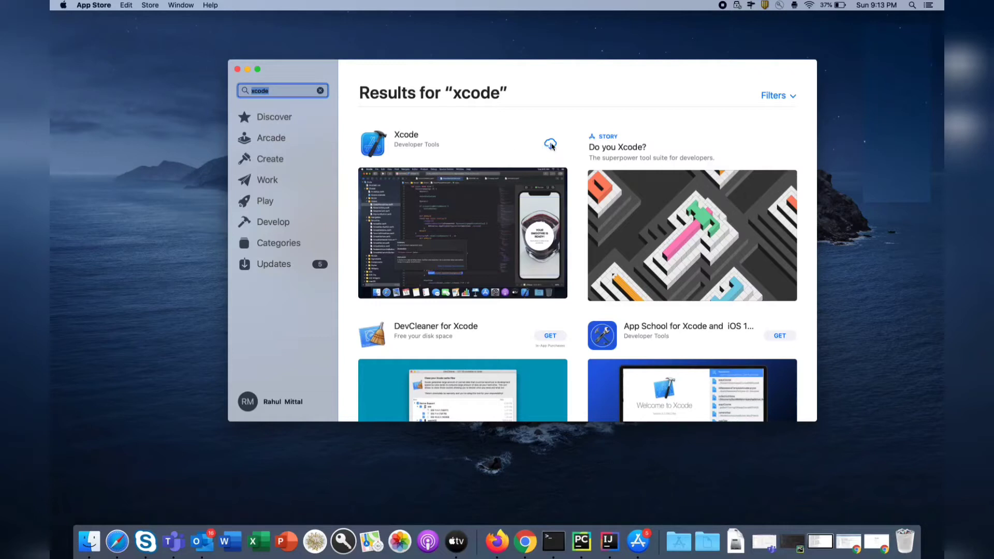
left_click(552, 145)
left_click(551, 147)
Step: Close the App Store and go to developer.apple.com/download/more/ in the restored Chrome window
left_click(237, 69)
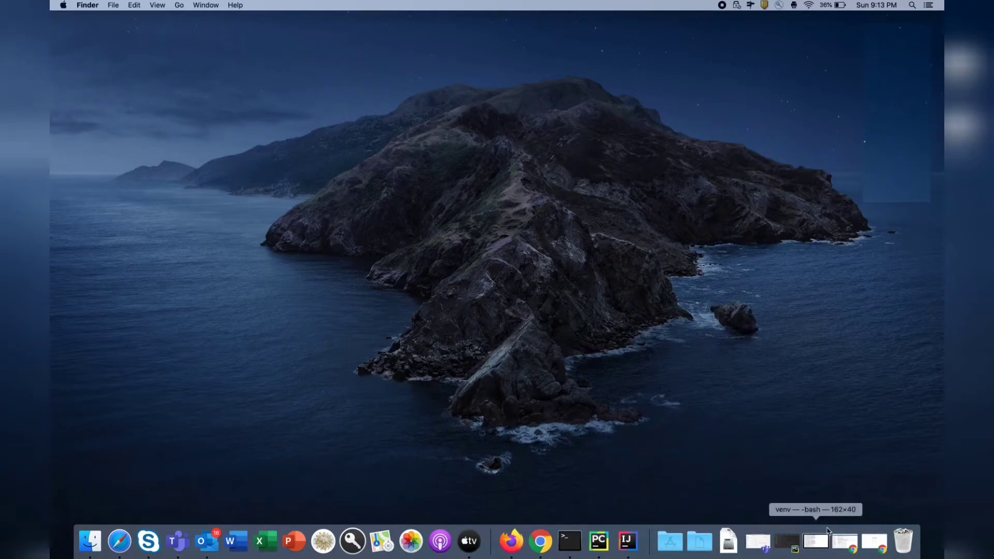
left_click(872, 541)
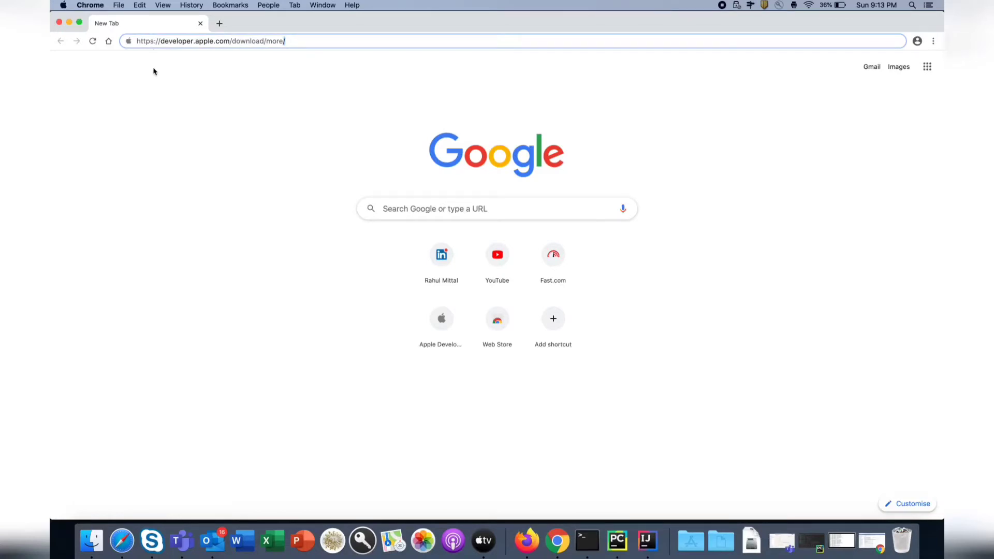
key("Return")
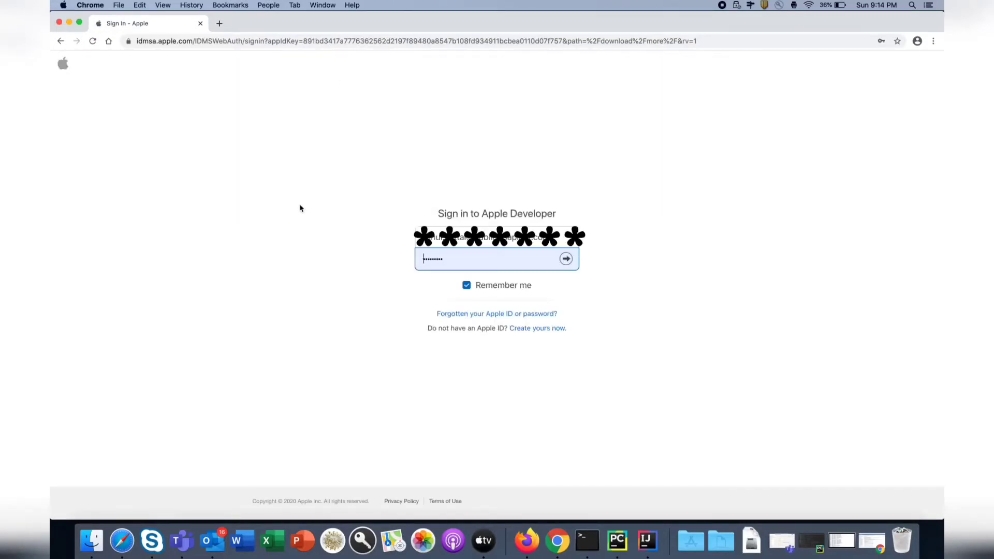
Step: Submit the sign-in, expand Xcode 11.7 to reveal Xcode_11.7.xip, and briefly expand Xcode 12.0.1
left_click(567, 260)
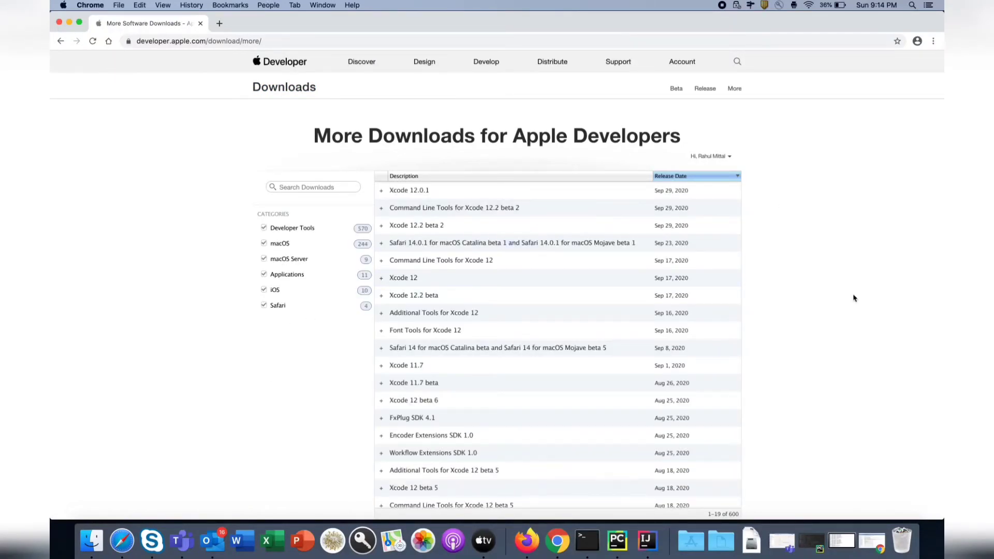
scroll(854, 298, "down", 5)
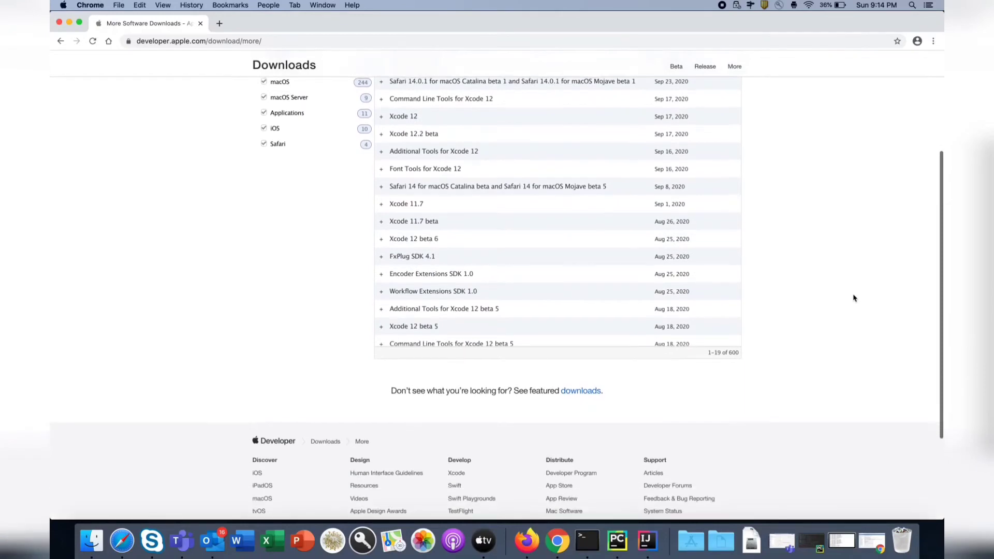
scroll(854, 298, "up", 5)
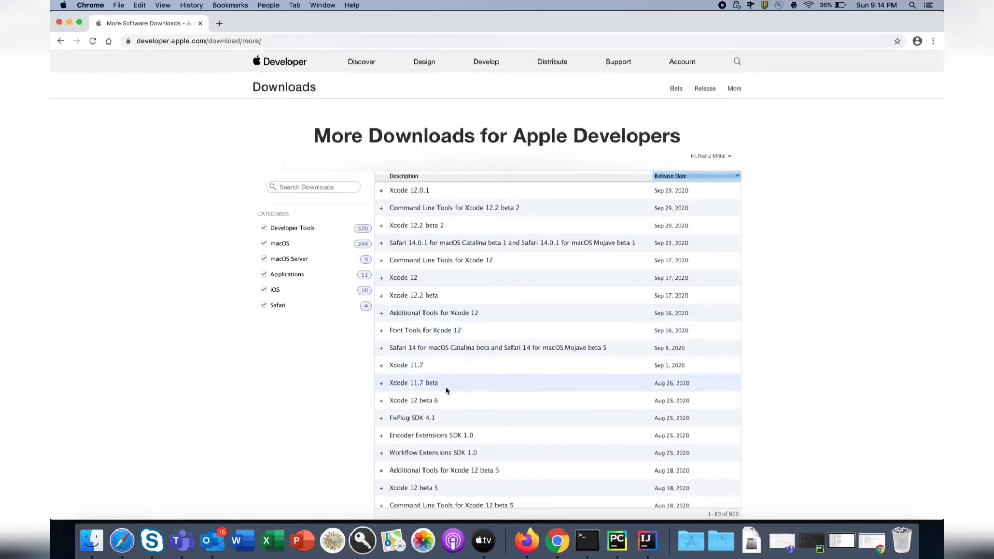
left_click(437, 368)
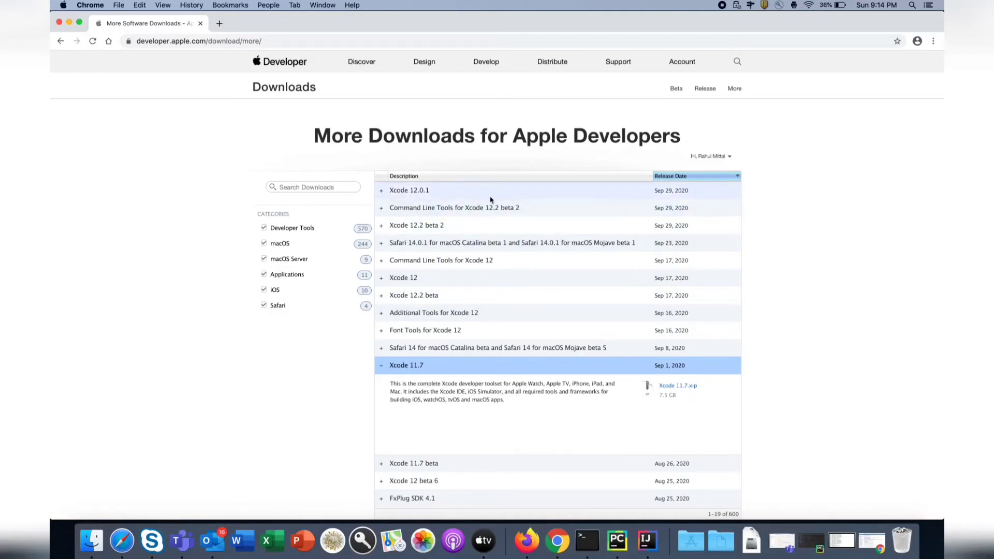
left_click(530, 197)
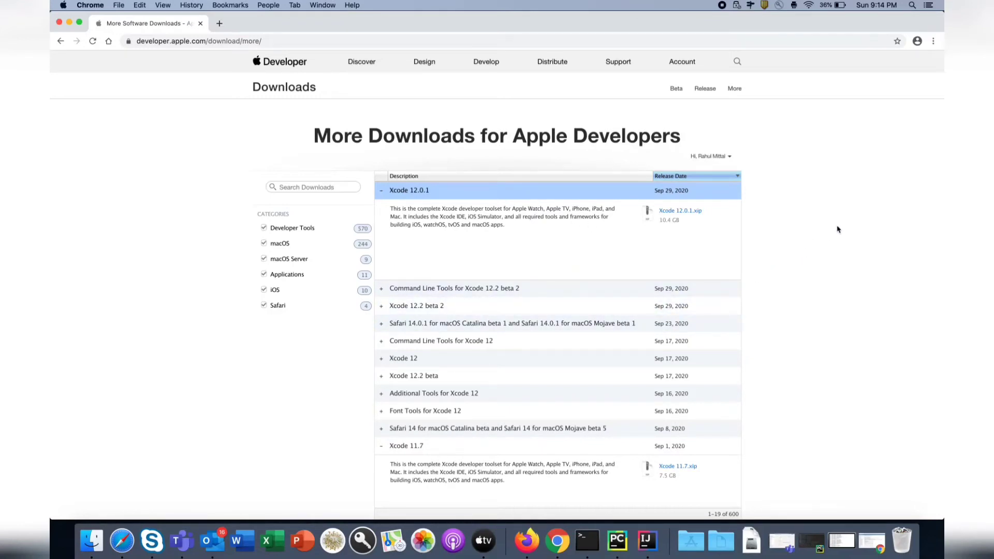
left_click(475, 197)
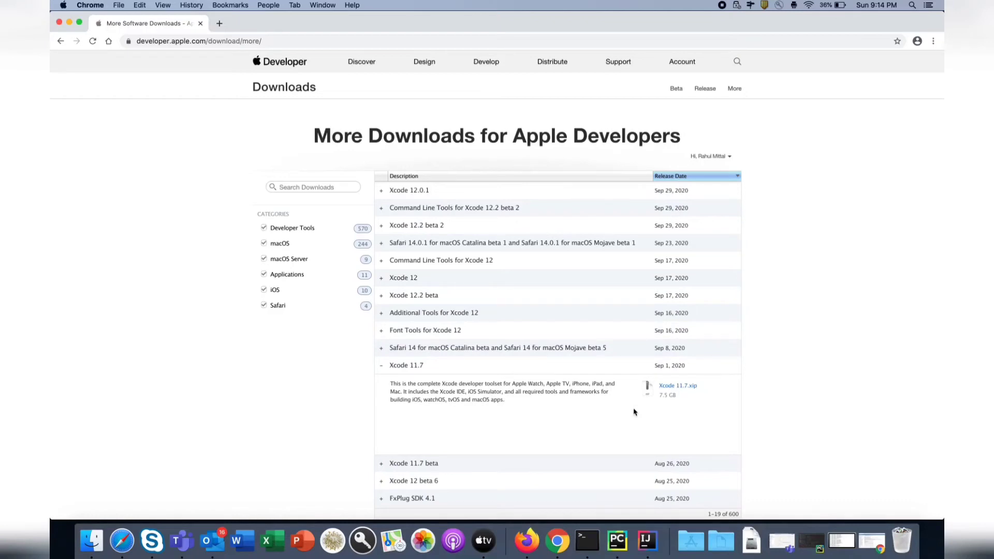
Step: Start downloading Xcode_11.7.xip and go to Chrome's Downloads page from the main menu
left_click(671, 387)
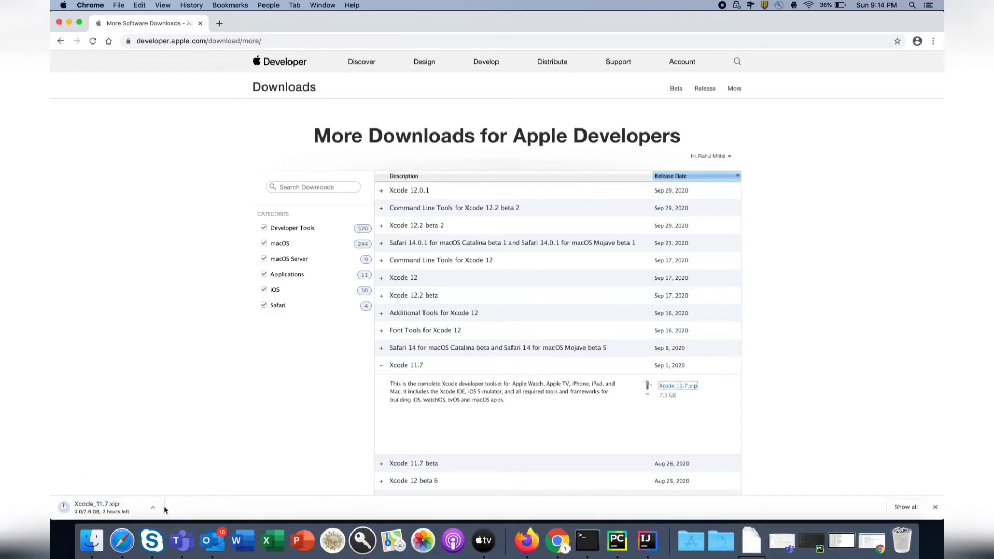
left_click(155, 511)
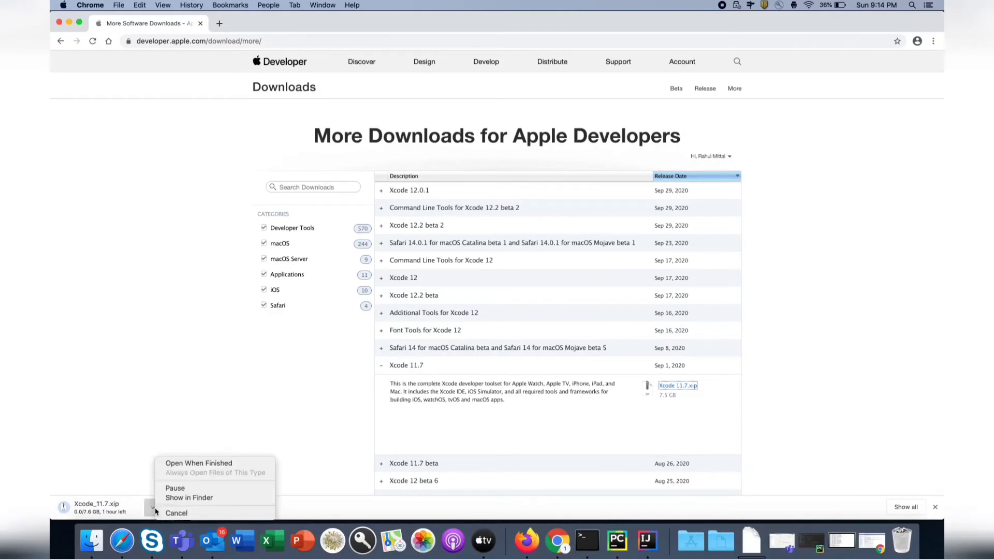
left_click(116, 444)
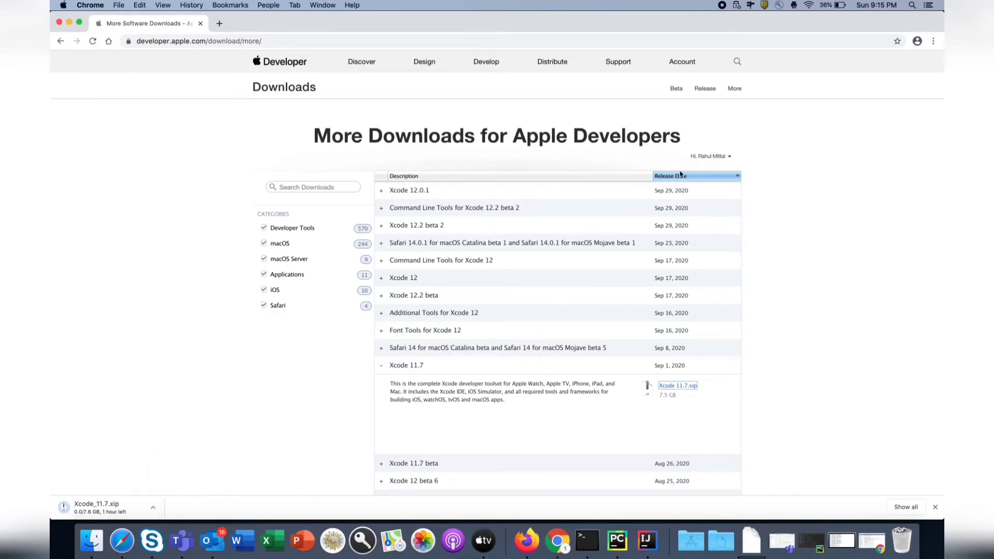
left_click(934, 44)
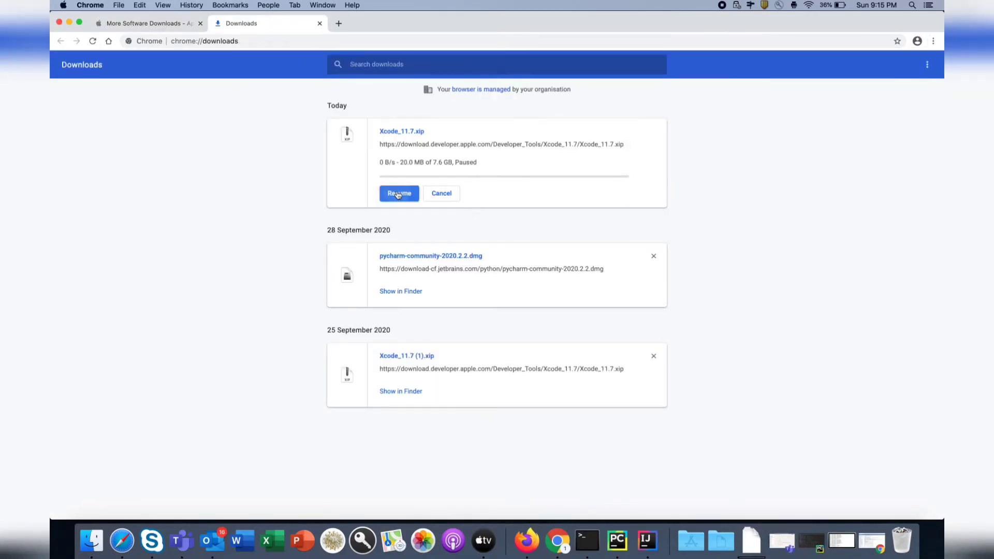
Step: Resume, pause, then cancel the Xcode_11.7.xip download on the Downloads page
left_click(399, 194)
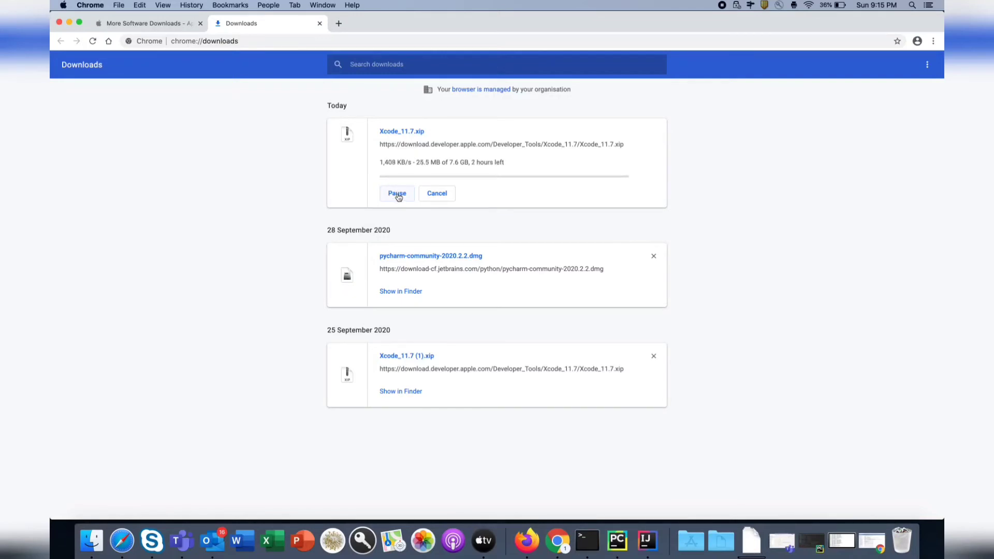
left_click(398, 196)
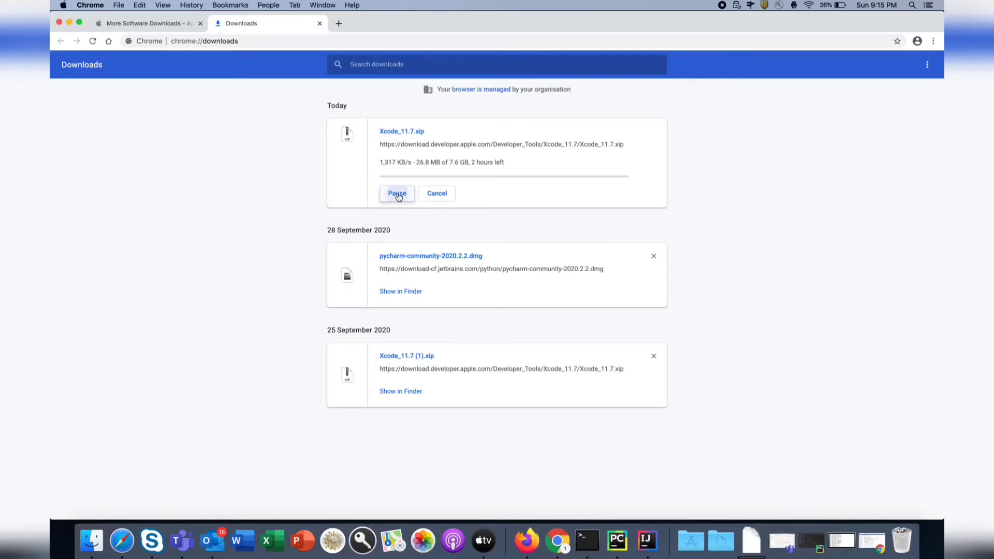
left_click(444, 195)
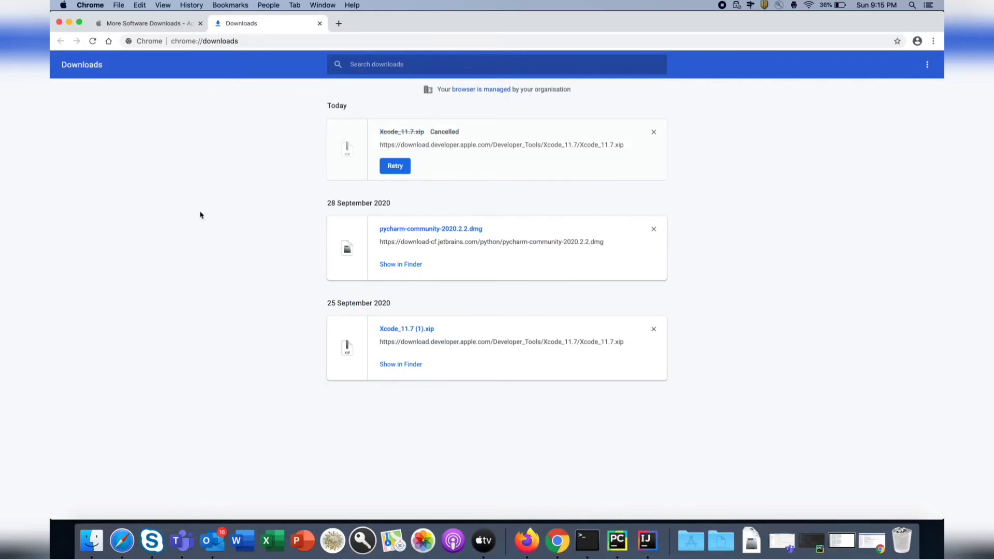
Step: Open Downloads in Finder from the Dock stack and expand Xcode_11.7 (1).xip
left_click(752, 545)
left_click(724, 372)
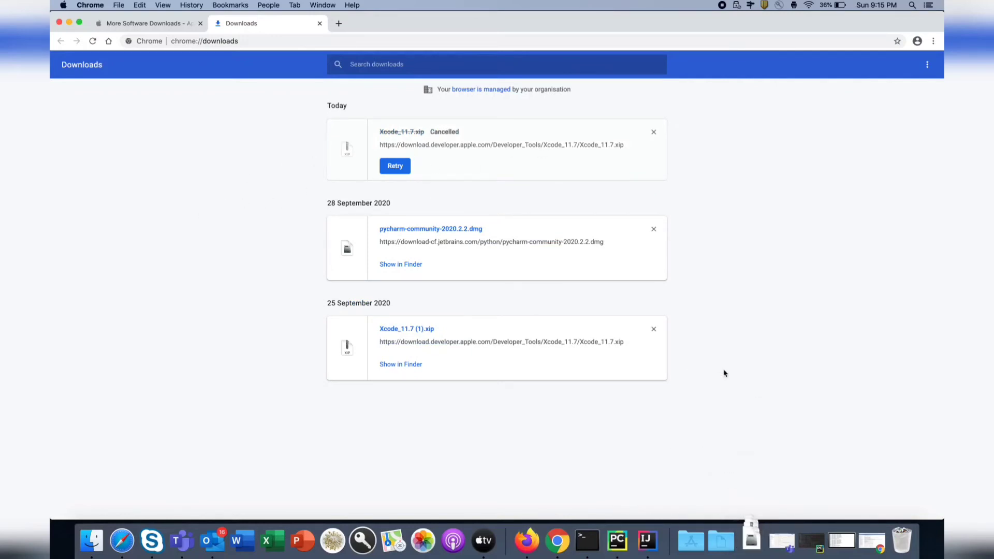
left_click(752, 541)
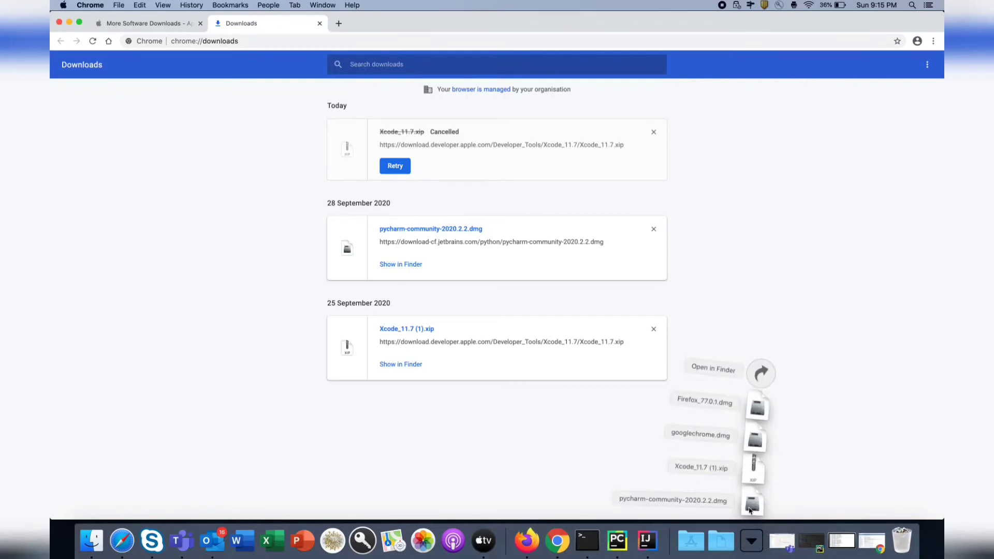
left_click(761, 371)
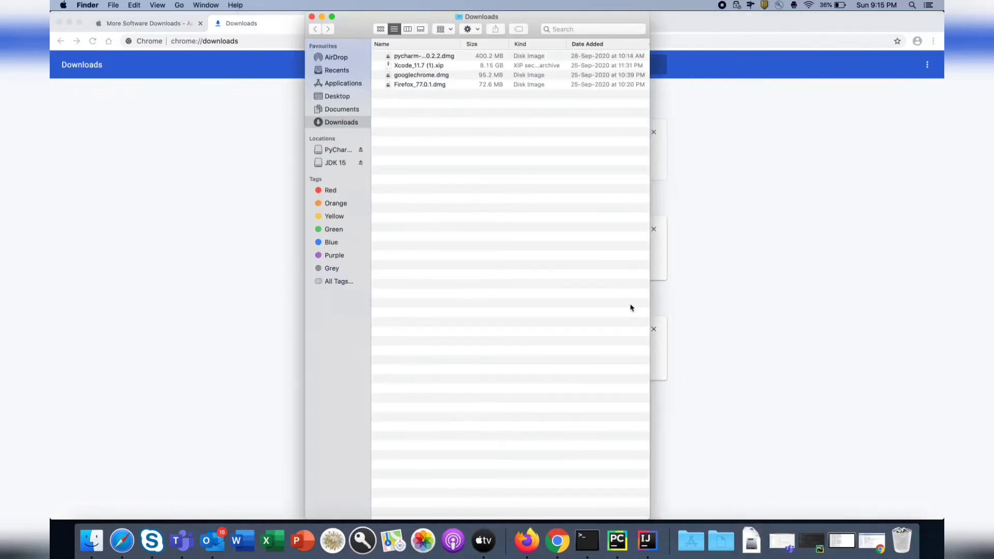
left_click(423, 68)
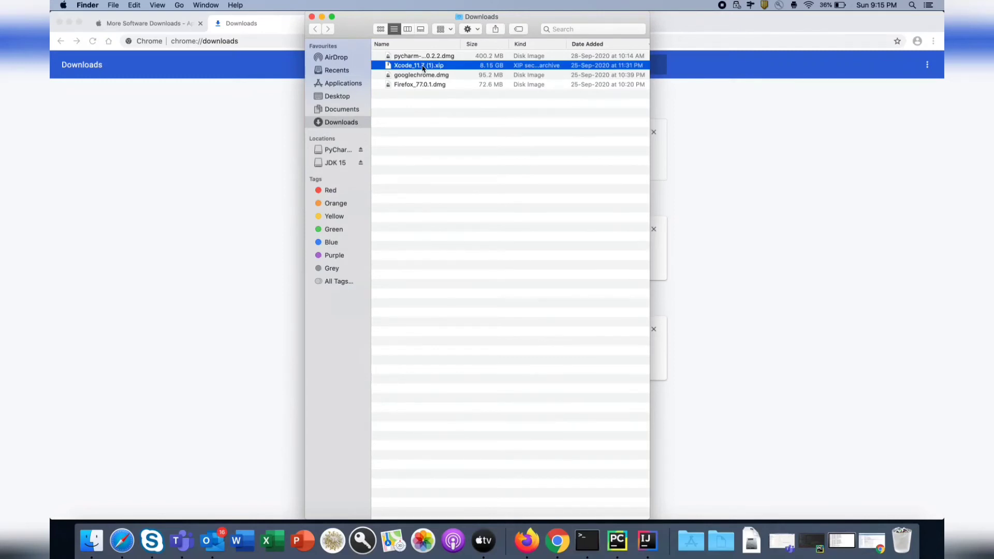
double_click(423, 67)
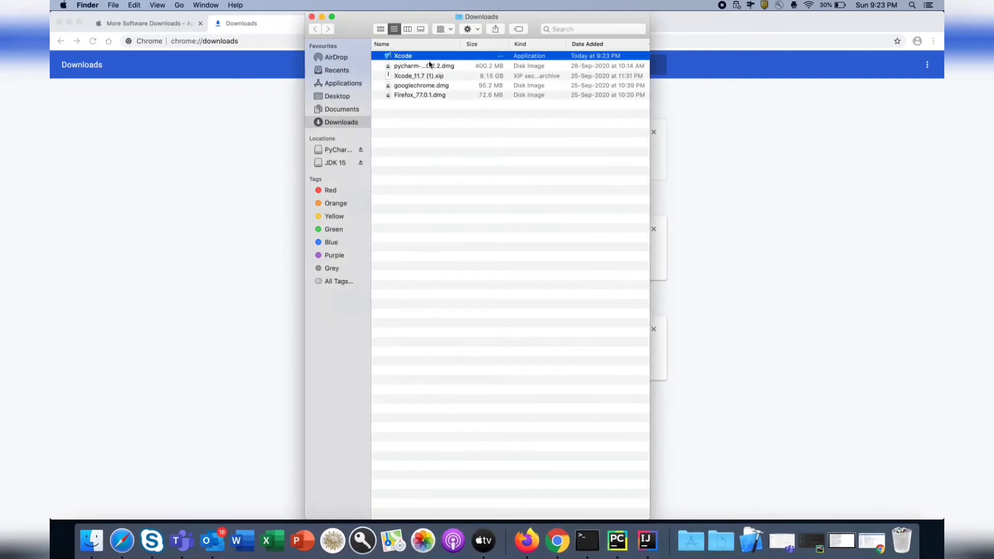
Step: Launch the expanded Xcode 11.7, also searching xcode in Spotlight, then close the Welcome to Xcode window
double_click(455, 57)
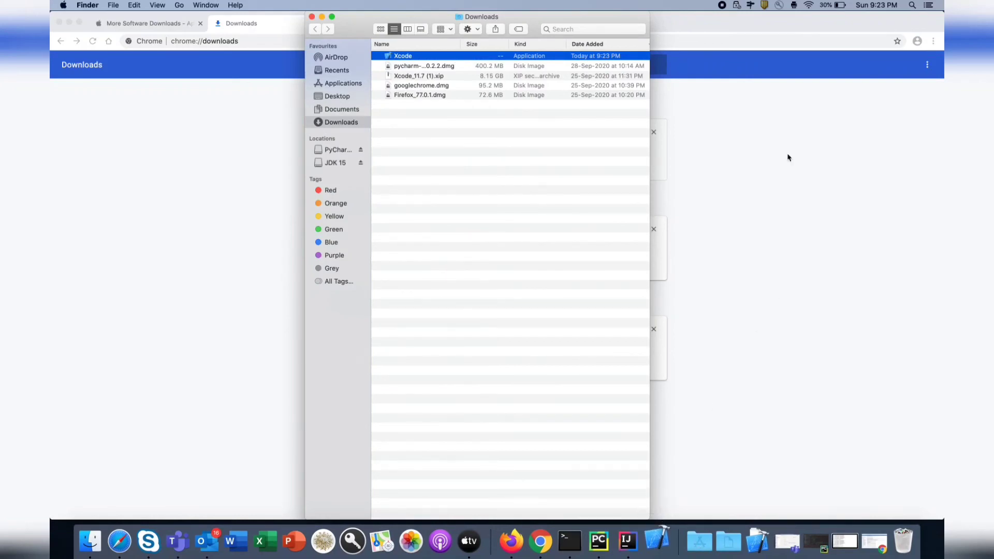
left_click(912, 5)
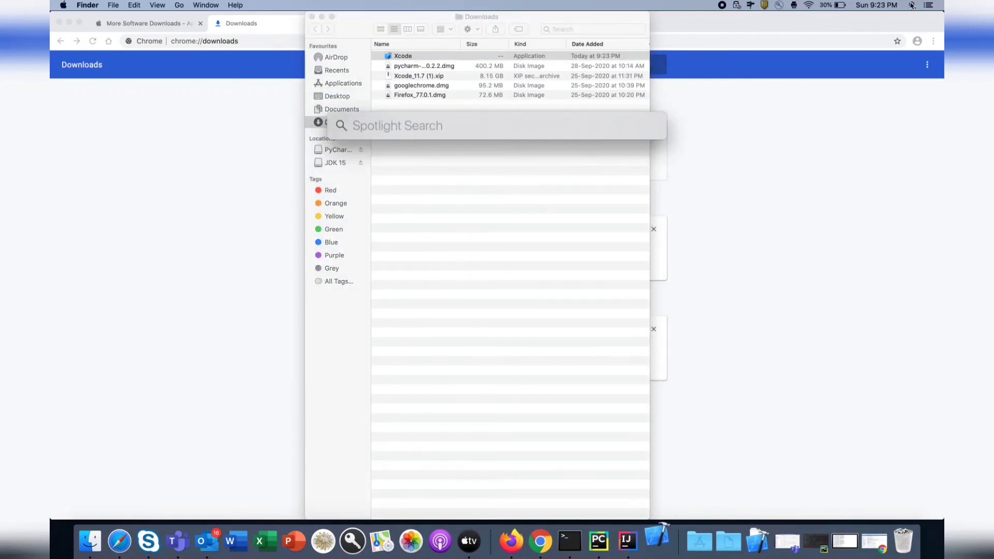
type("xcode")
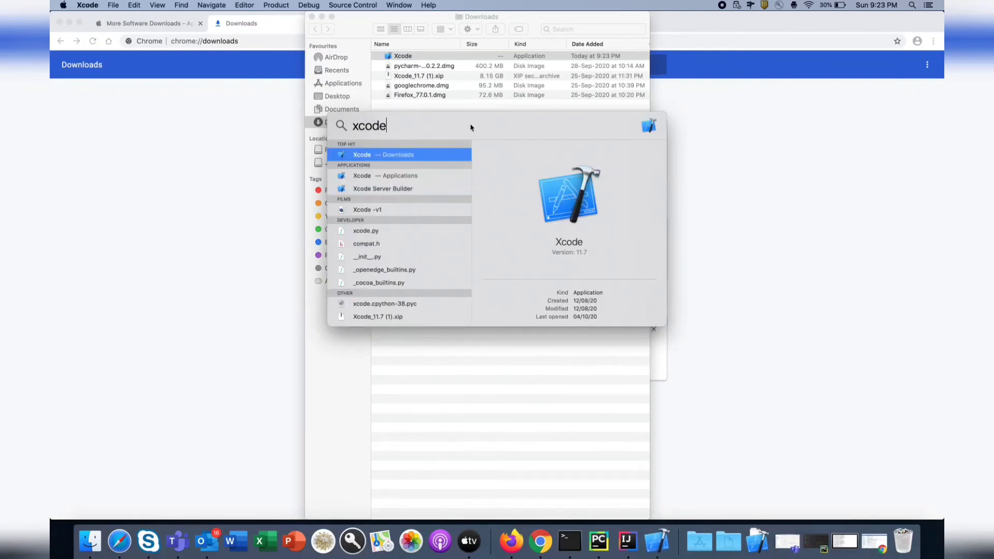
key("super+a")
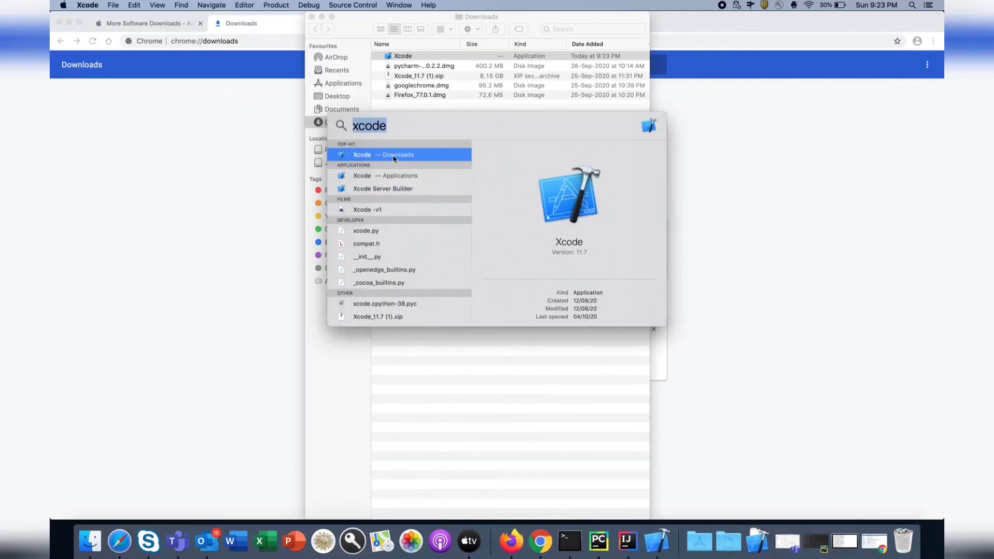
key("Escape")
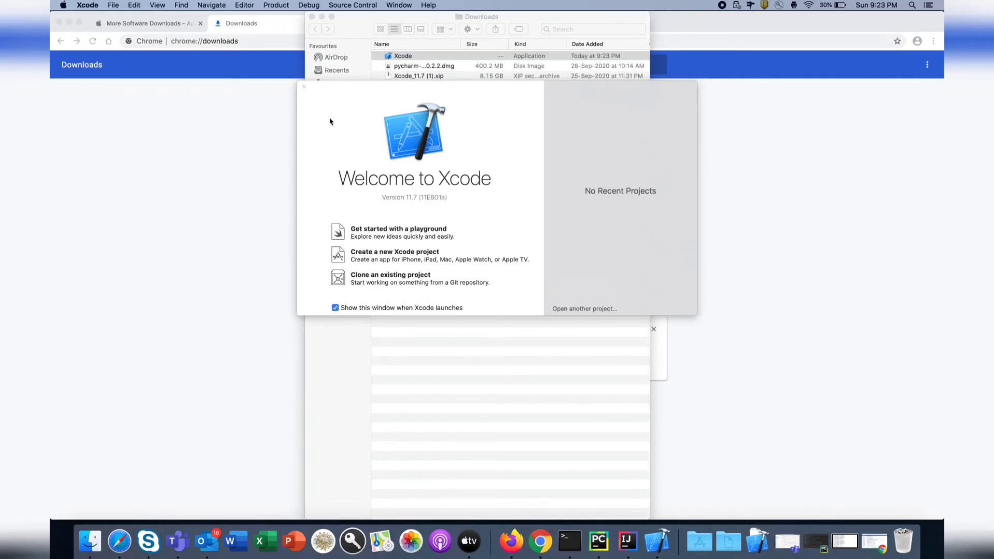
left_click(305, 87)
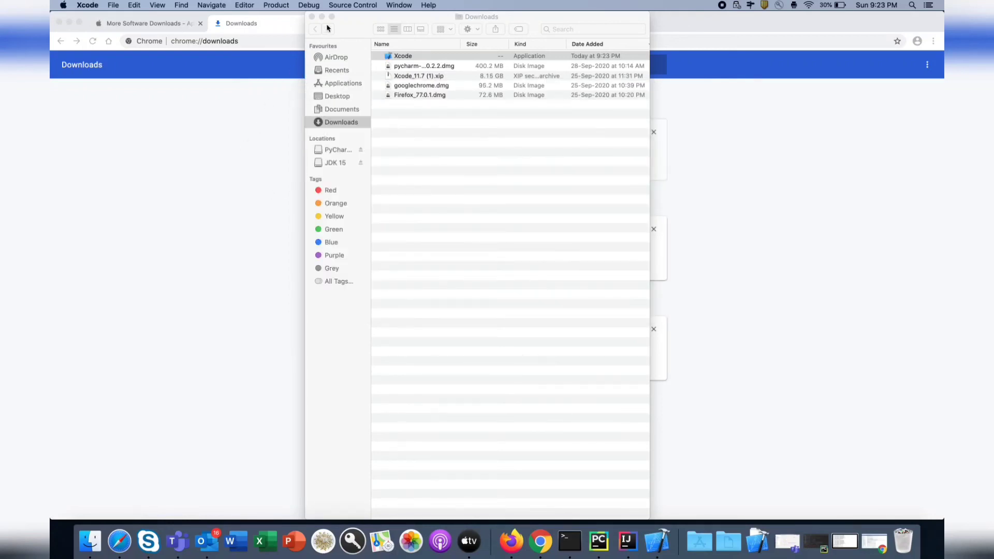
Step: Close the Finder Downloads window and minimise Chrome to reveal the empty desktop
left_click(312, 17)
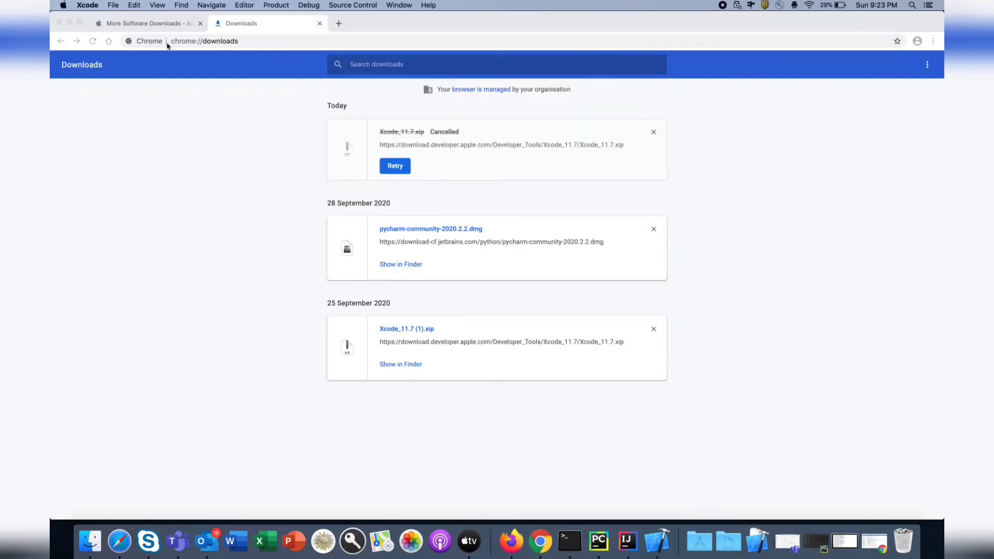
left_click(69, 23)
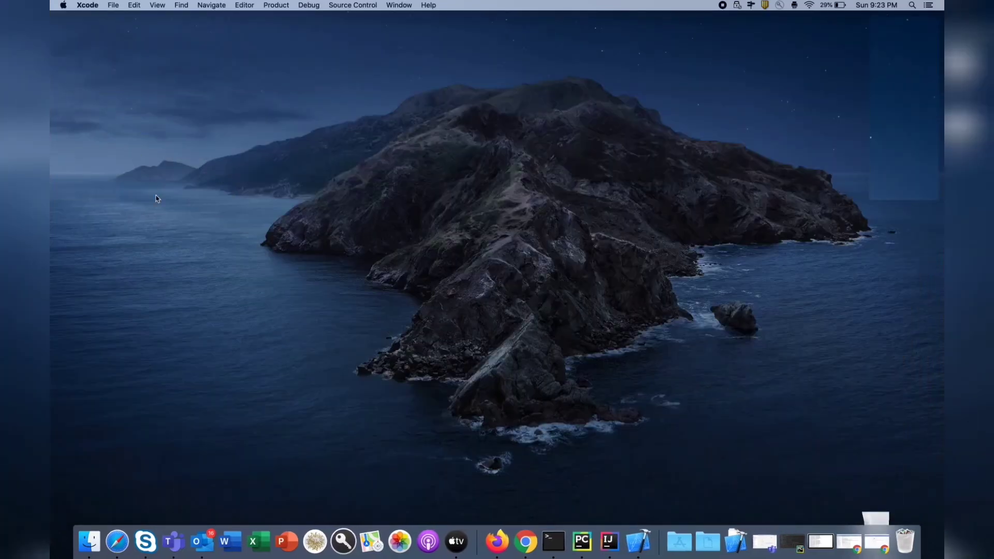